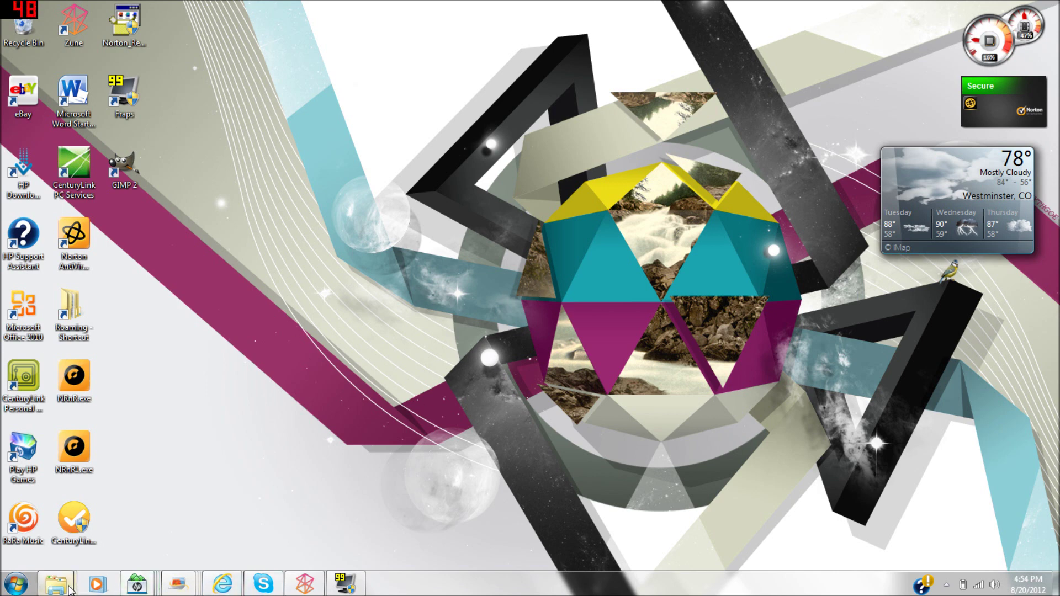
# - Bring the jeff Documents folder window to the front using its taskbar preview
pyautogui.moveTo(55, 583)
pyautogui.click(76, 532)
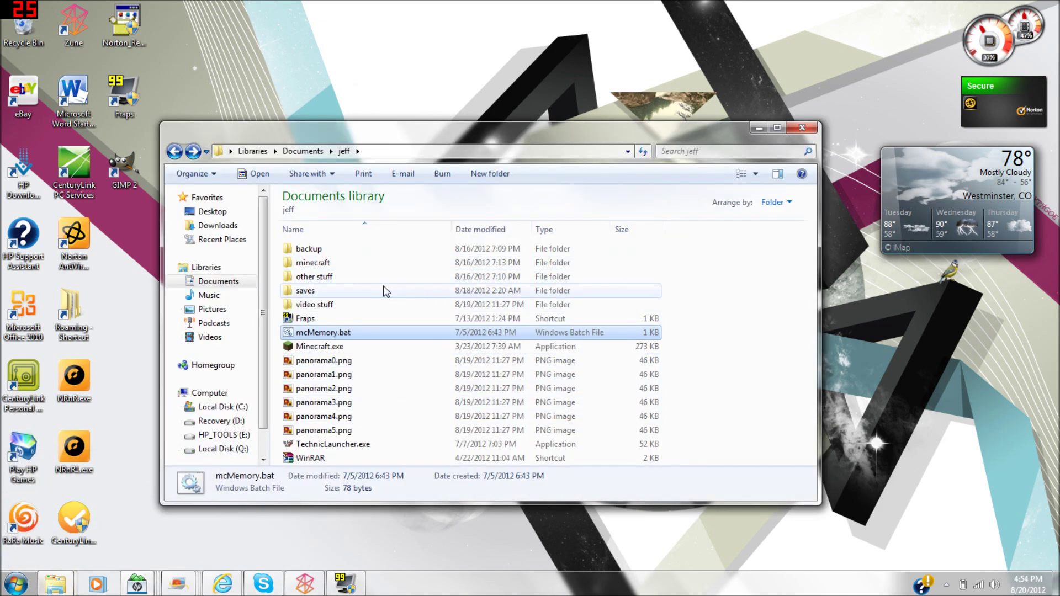
# - Open the video stuff folder and view sumbrawd updated.png
pyautogui.click(315, 305)
pyautogui.doubleClick(315, 306)
pyautogui.scroll(-2, 387, 358)
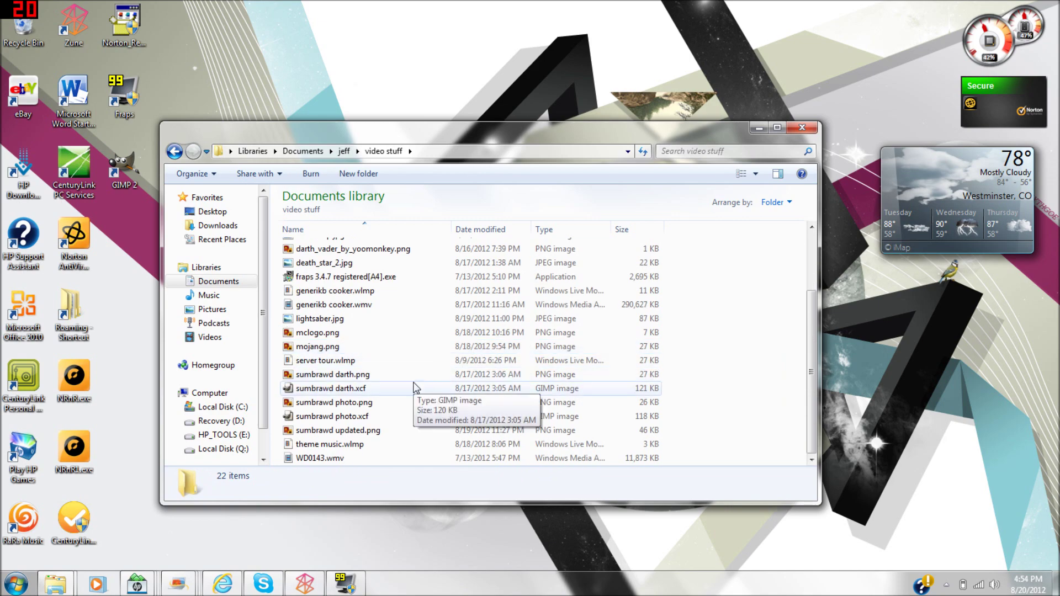
pyautogui.click(374, 433)
pyautogui.doubleClick(374, 435)
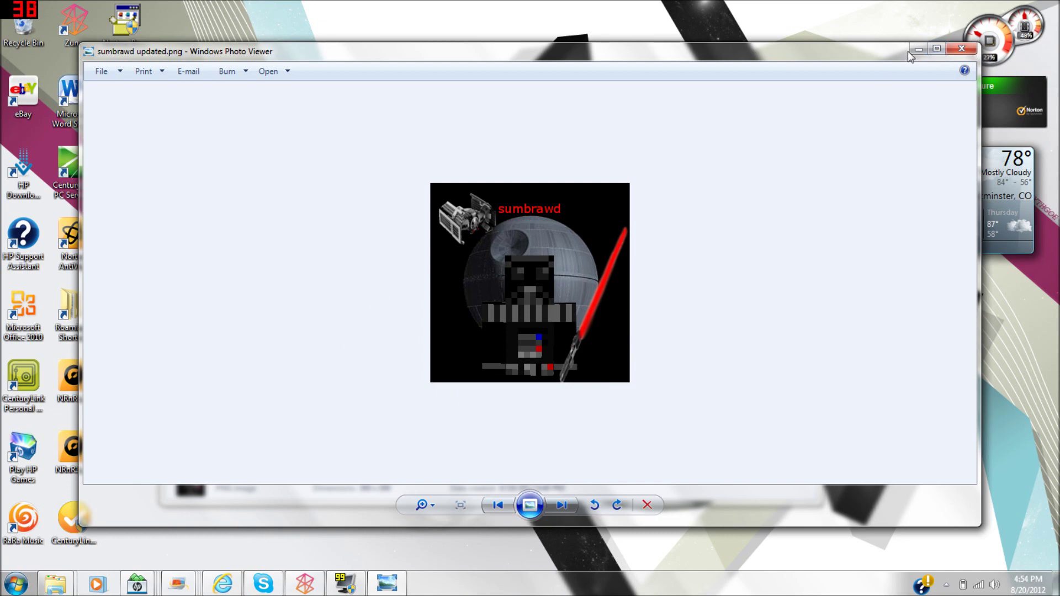
# - Close the Darth Vader picture in Windows Photo Viewer
pyautogui.click(961, 48)
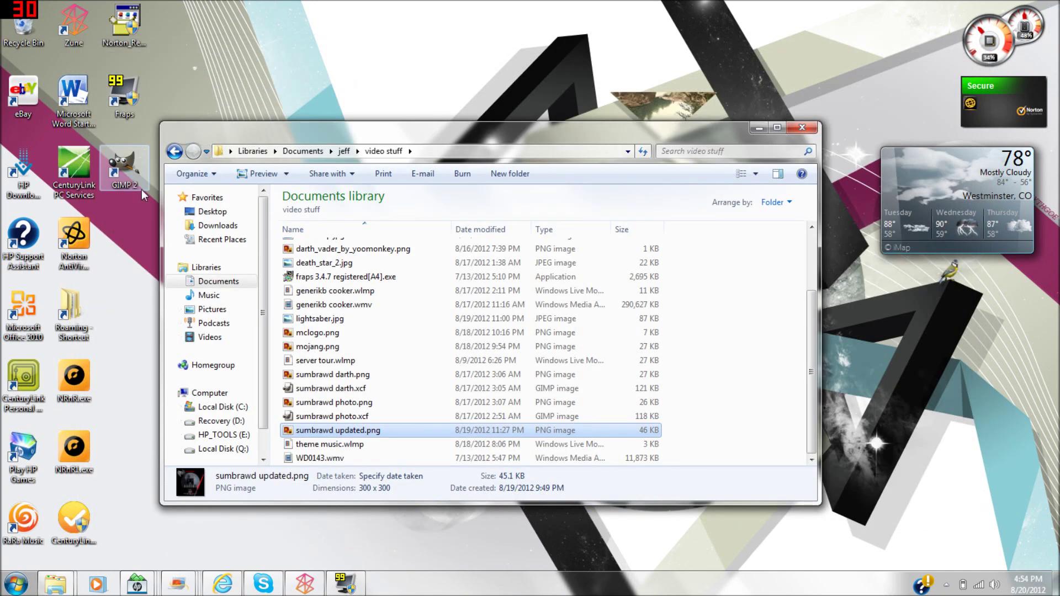
# - Go back to the jeff folder, run mcMemory.bat and log in to Minecraft
pyautogui.scroll(2, 432, 328)
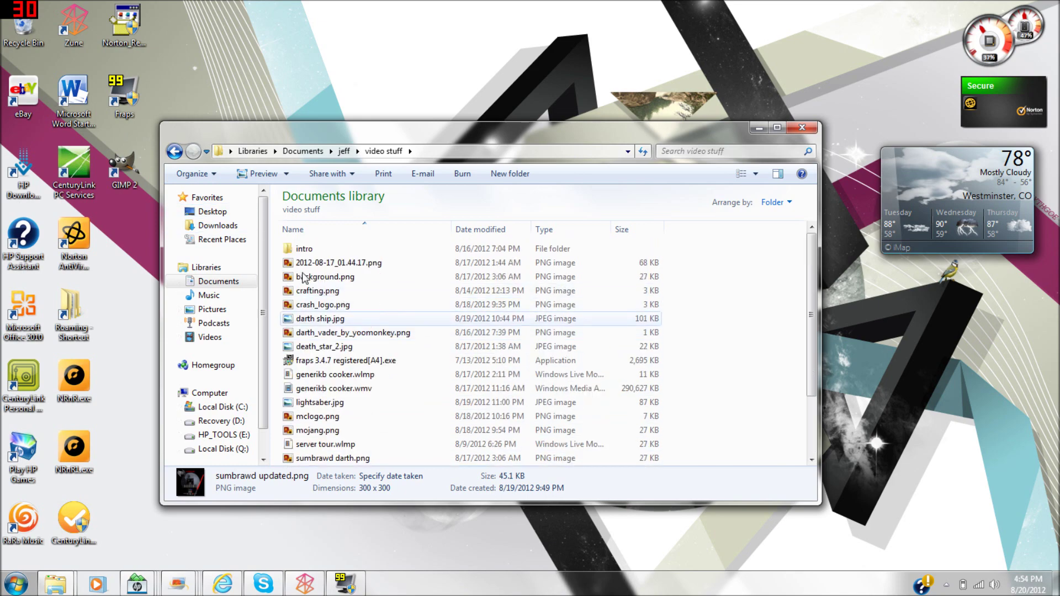
pyautogui.click(176, 155)
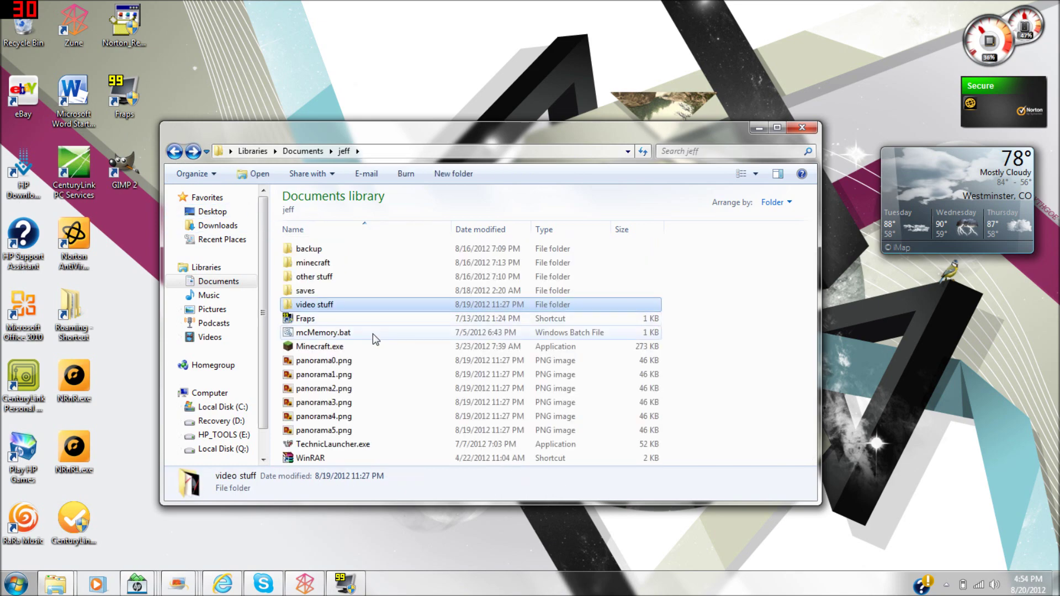
pyautogui.doubleClick(333, 334)
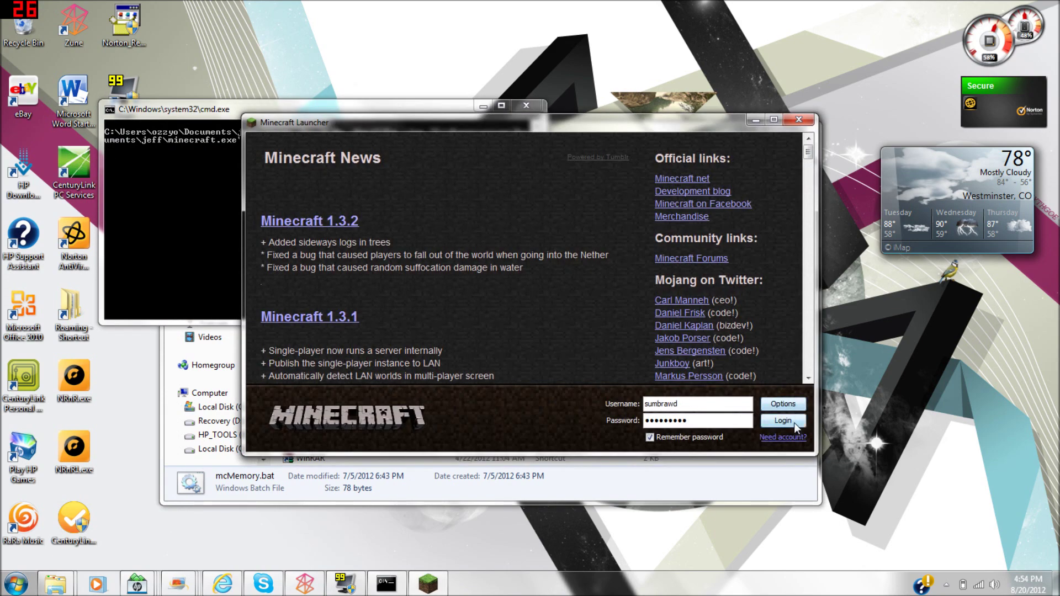
pyautogui.click(794, 422)
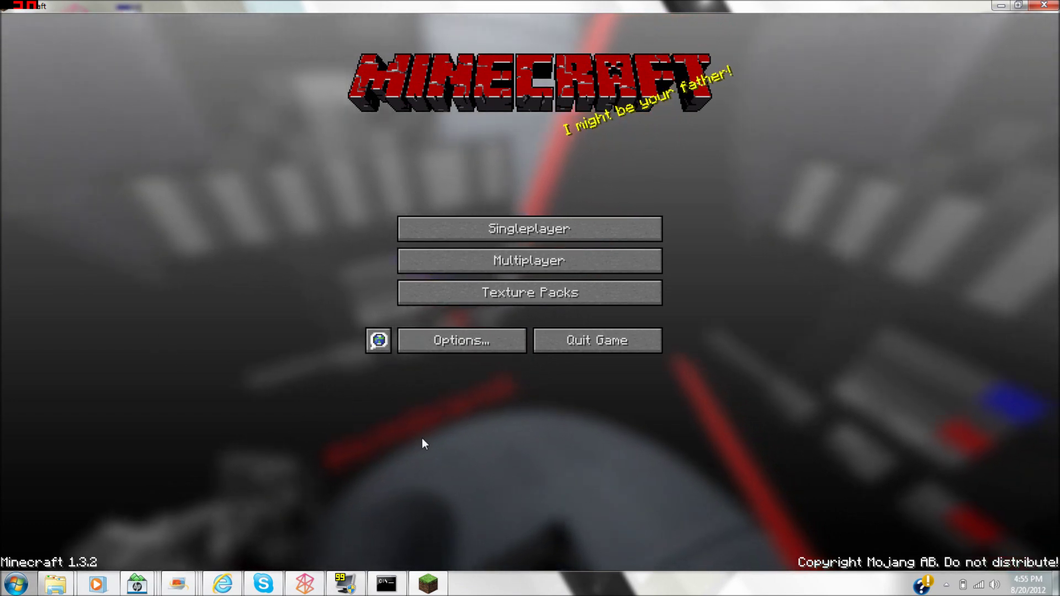
# - Look at the multiplayer server list, return to the title menu, then quit Minecraft
pyautogui.click(526, 267)
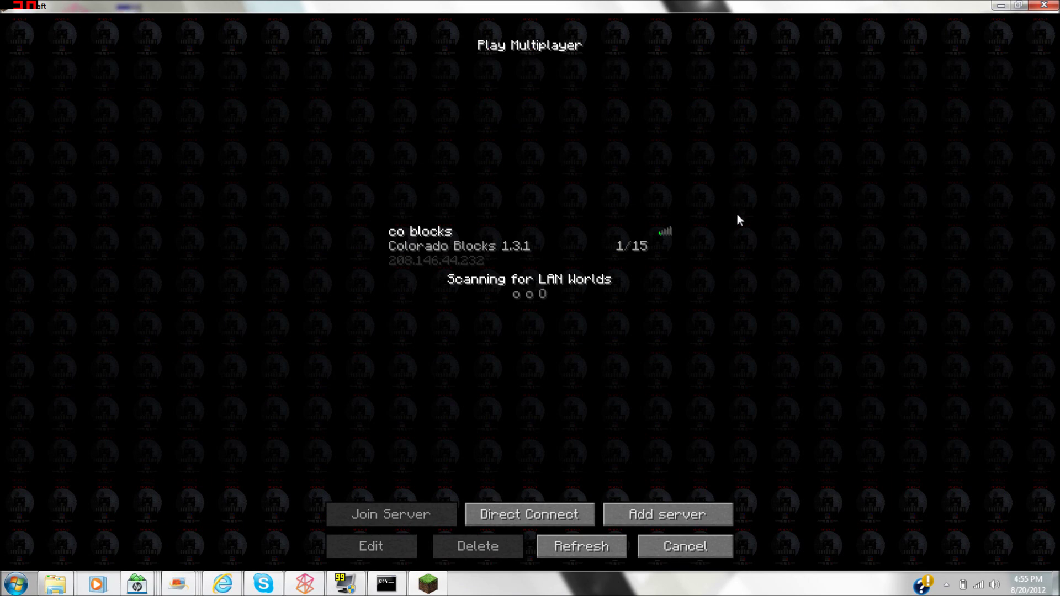
pyautogui.click(683, 546)
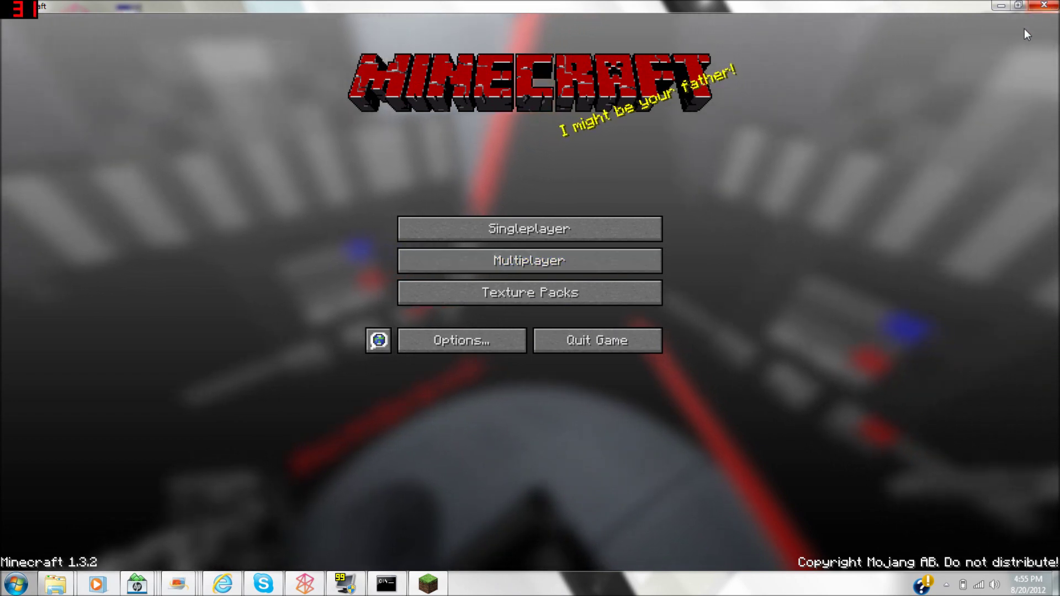
pyautogui.click(1044, 5)
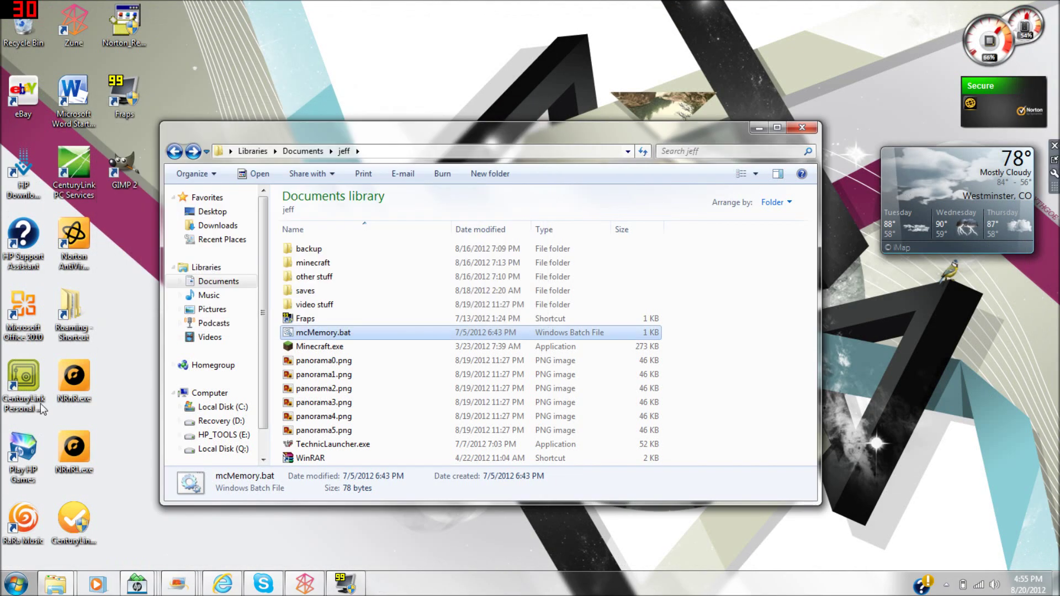
# - Open minecraft.jar from Roaming > .minecraft > bin in WinRAR, dismissing the license reminder
pyautogui.doubleClick(77, 317)
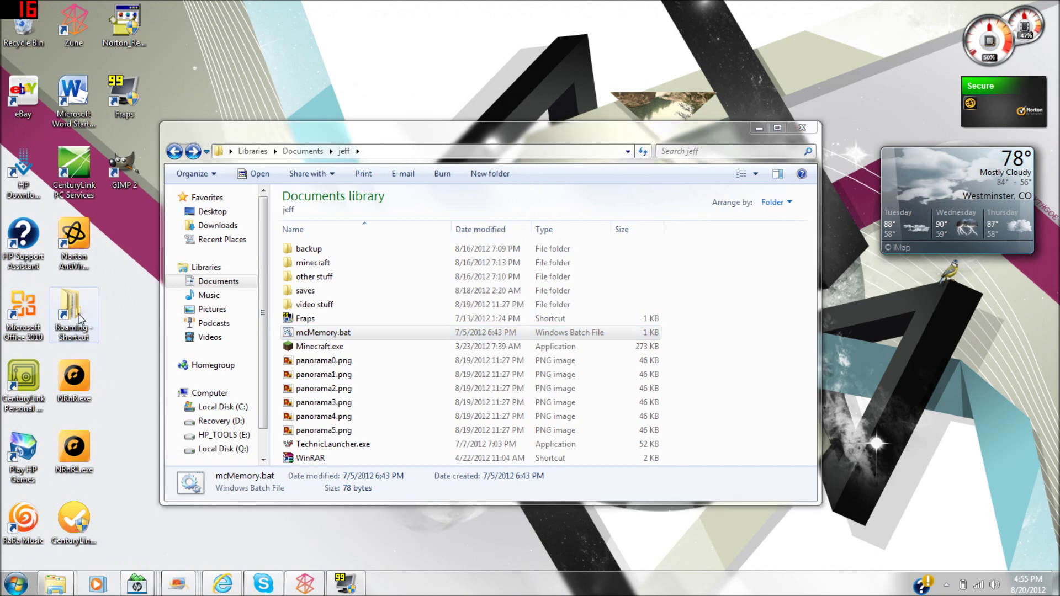
pyautogui.doubleClick(344, 223)
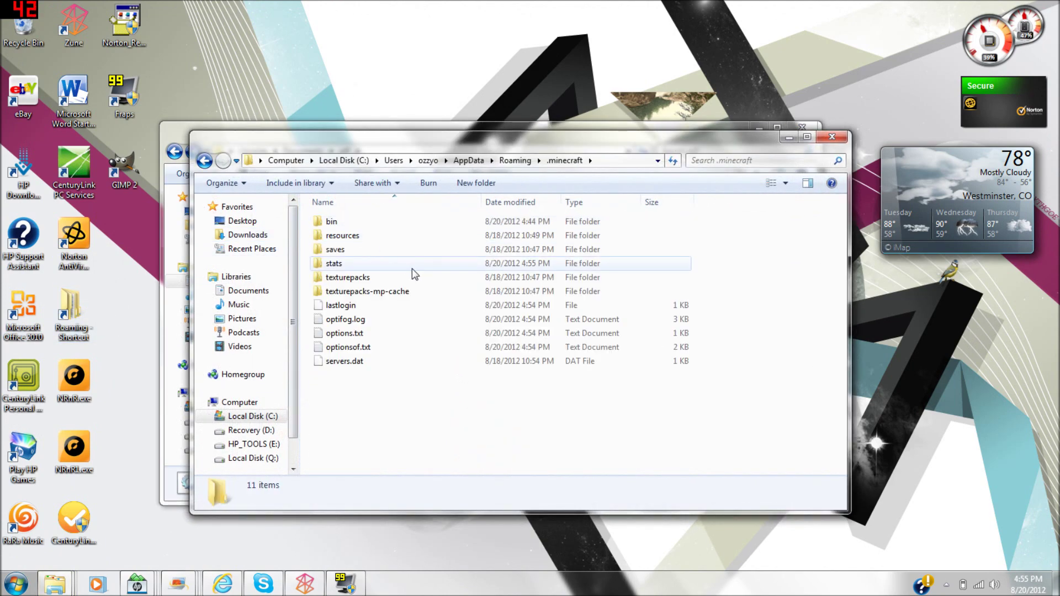
pyautogui.doubleClick(343, 221)
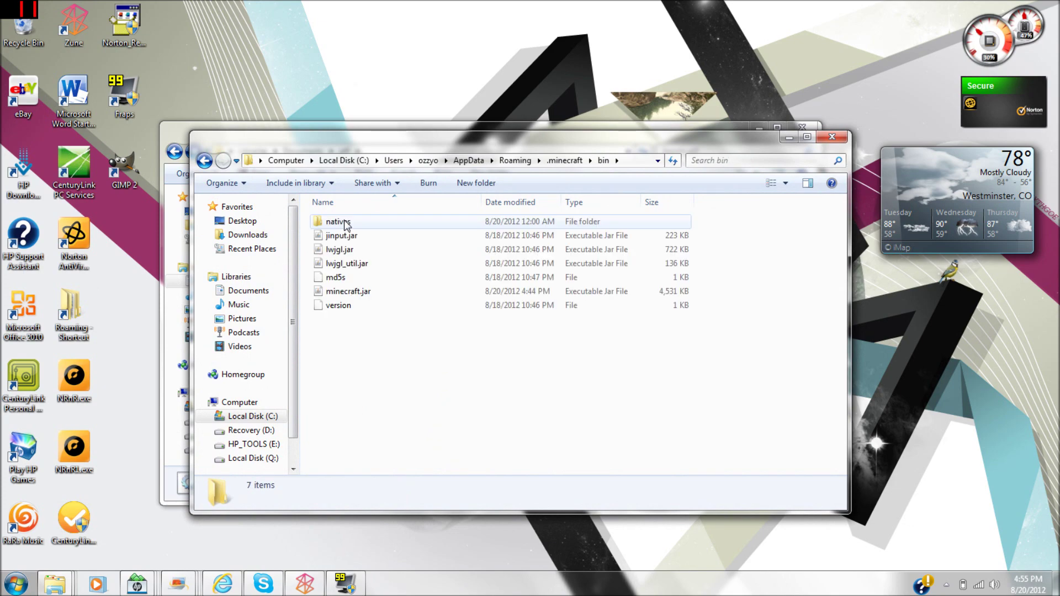
pyautogui.rightClick(359, 297)
pyautogui.moveTo(418, 319)
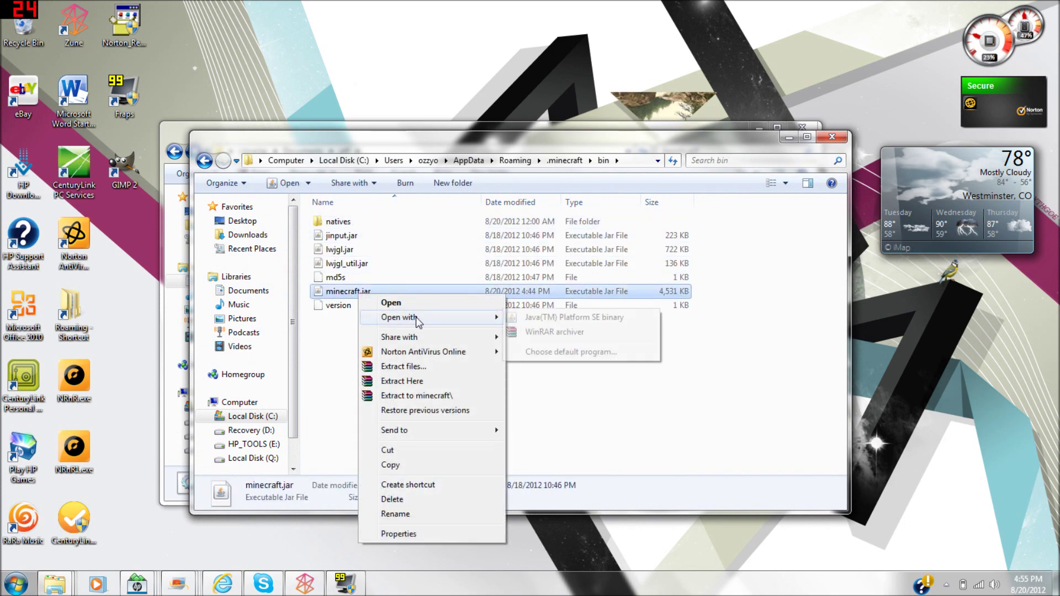
pyautogui.click(533, 333)
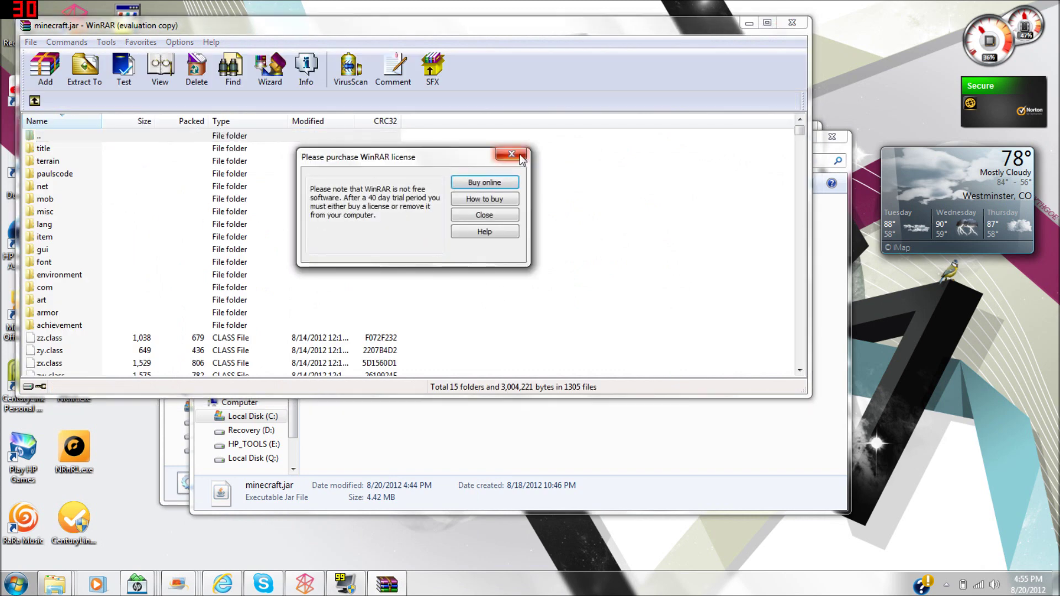
pyautogui.click(499, 193)
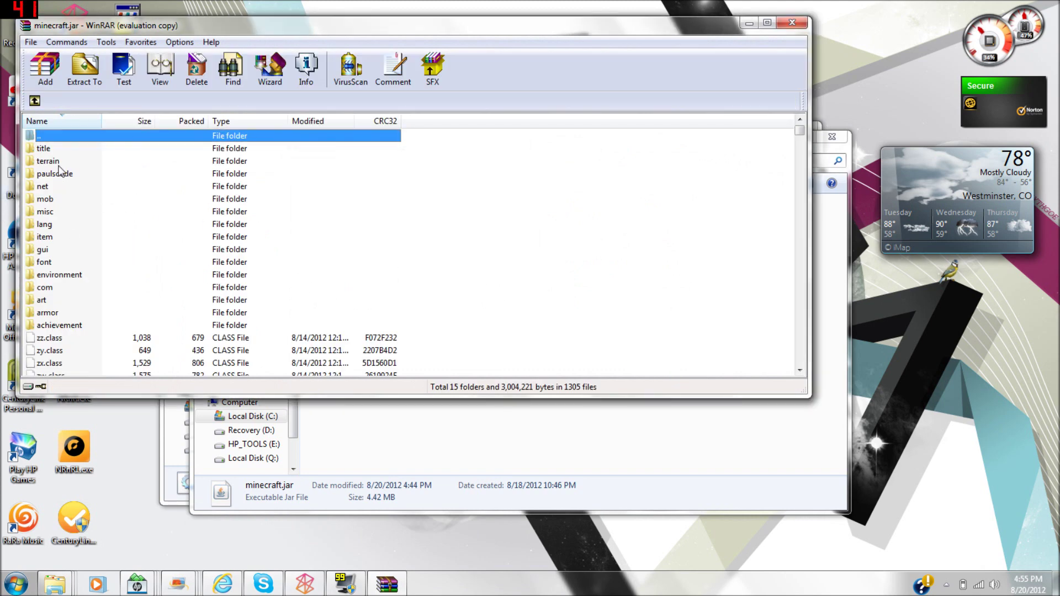
# - Browse into the archive's title > bg folder, select the six panorama images, then go up a level
pyautogui.doubleClick(45, 149)
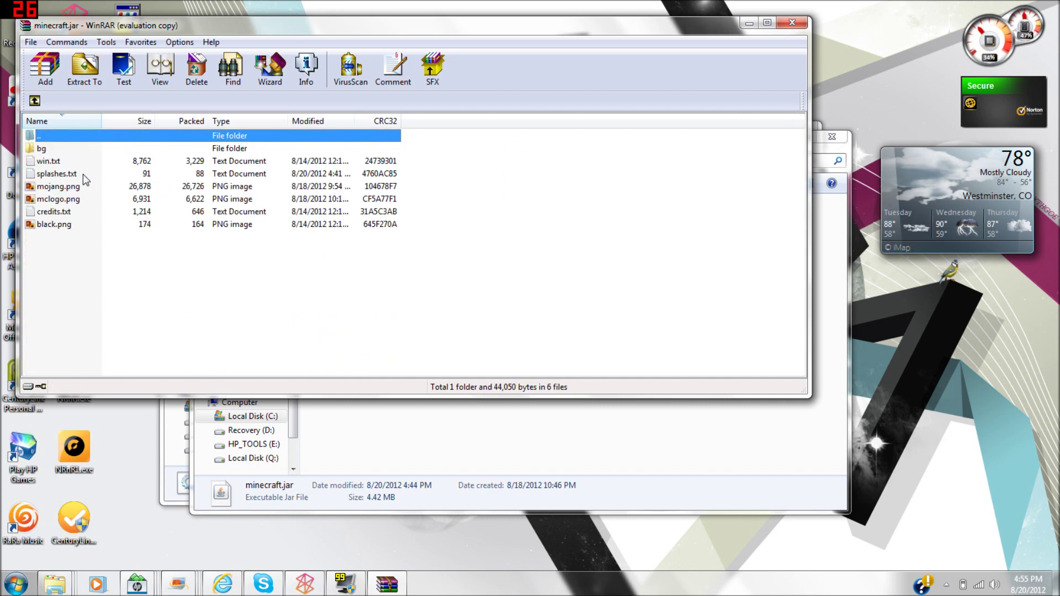
pyautogui.doubleClick(41, 149)
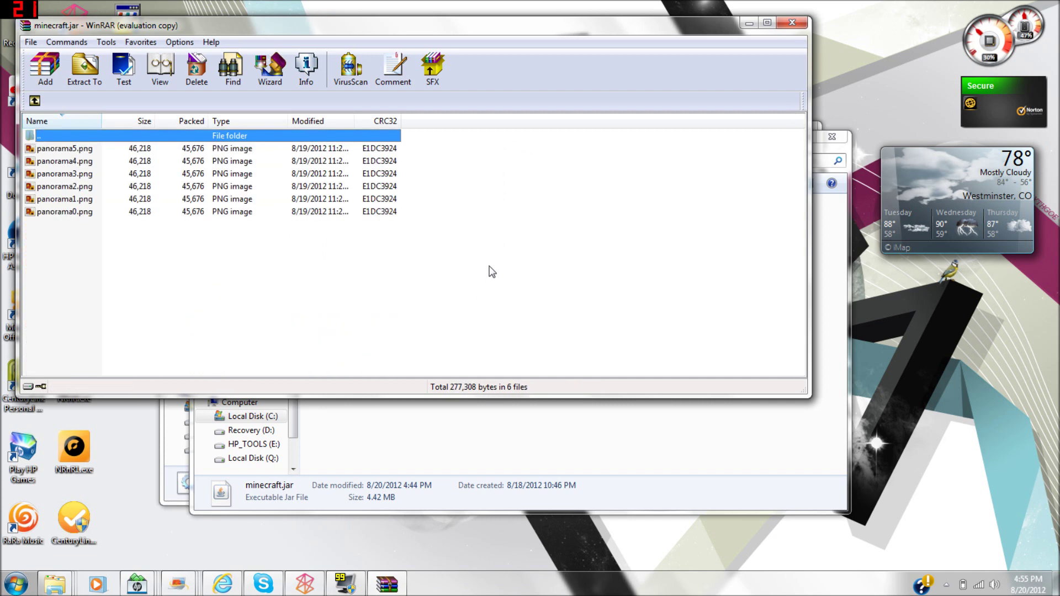
pyautogui.moveTo(490, 269); pyautogui.dragTo(160, 156)
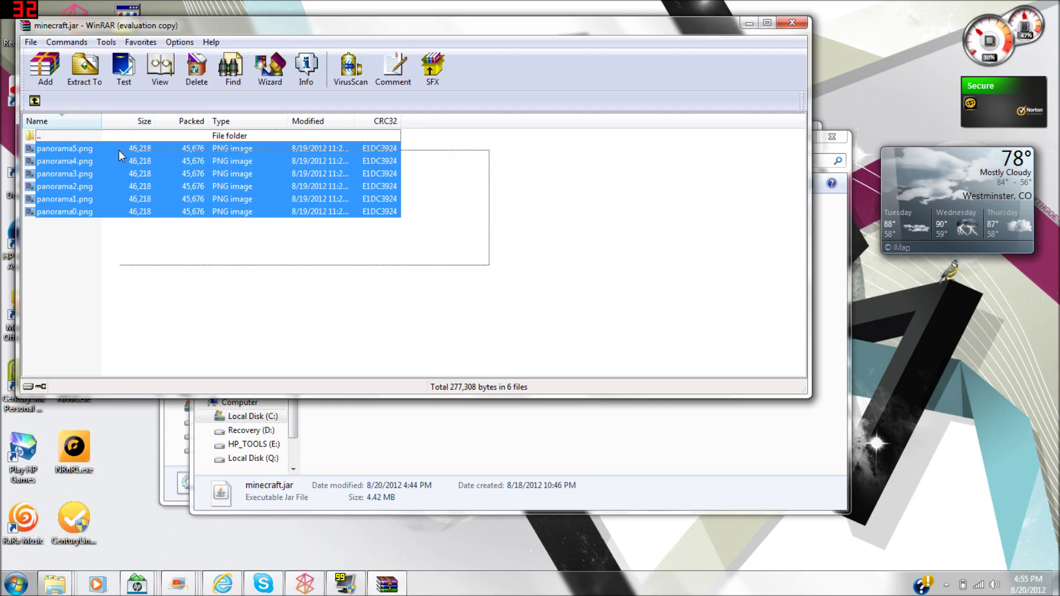
pyautogui.moveTo(118, 151); pyautogui.dragTo(447, 371)
pyautogui.click(35, 101)
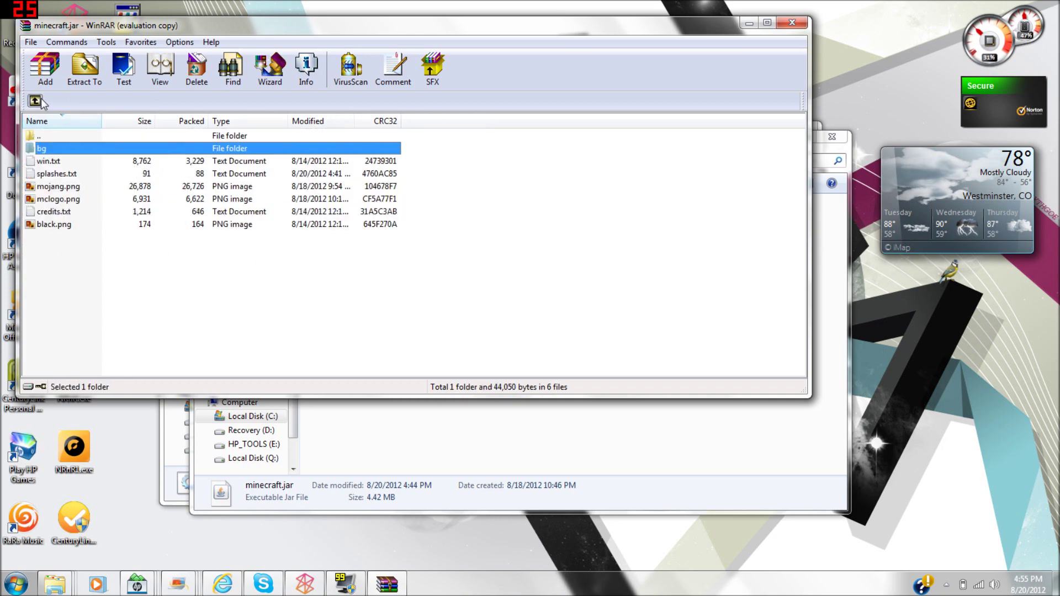
# - Read win.txt in Notepad, close it, then open splashes.txt to view the splash lines
pyautogui.doubleClick(54, 162)
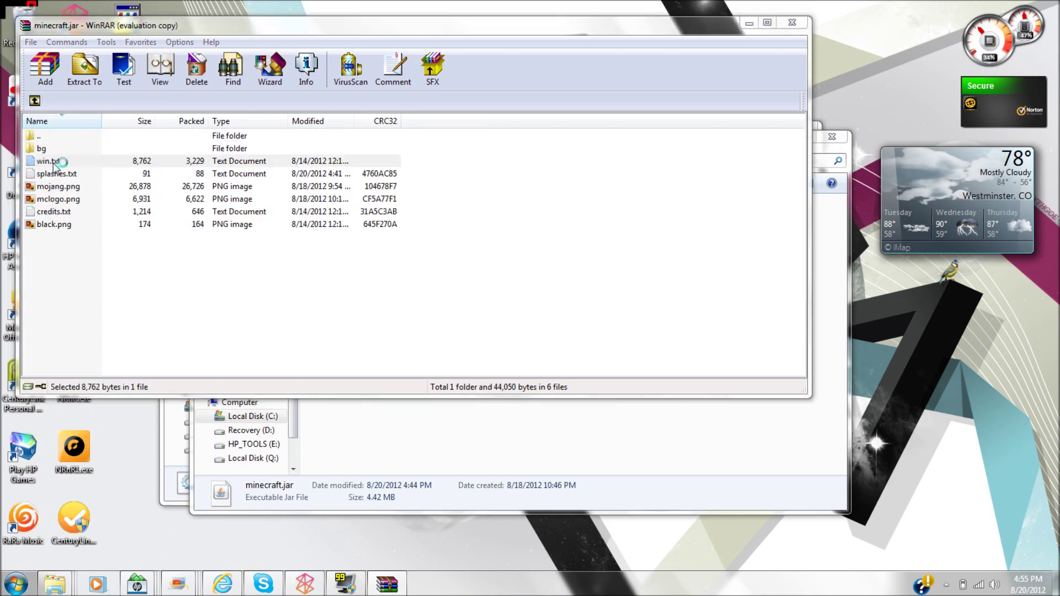
pyautogui.moveTo(931, 162); pyautogui.dragTo(160, 167)
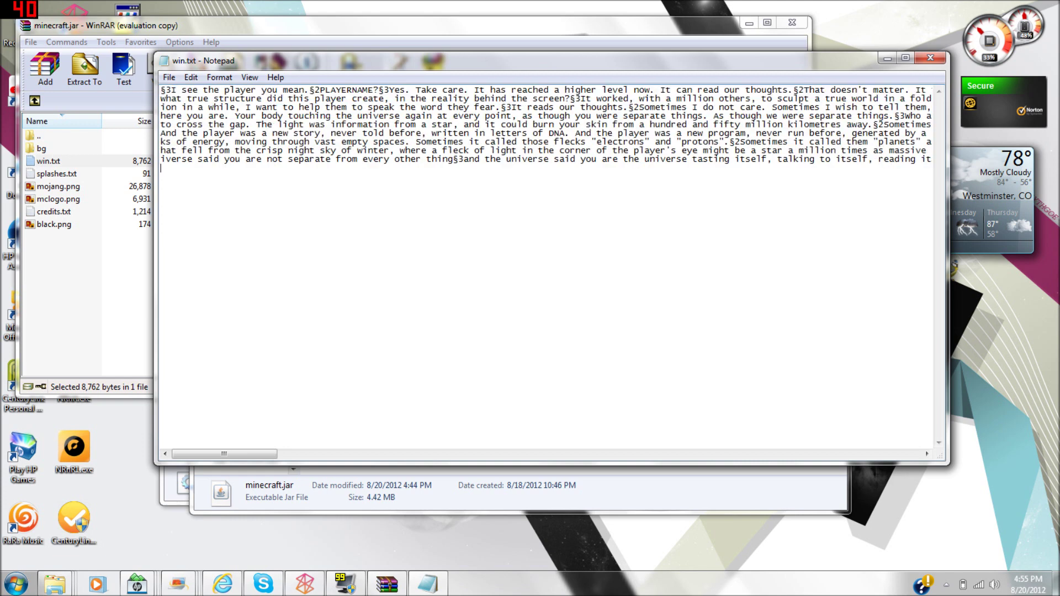
pyautogui.click(930, 62)
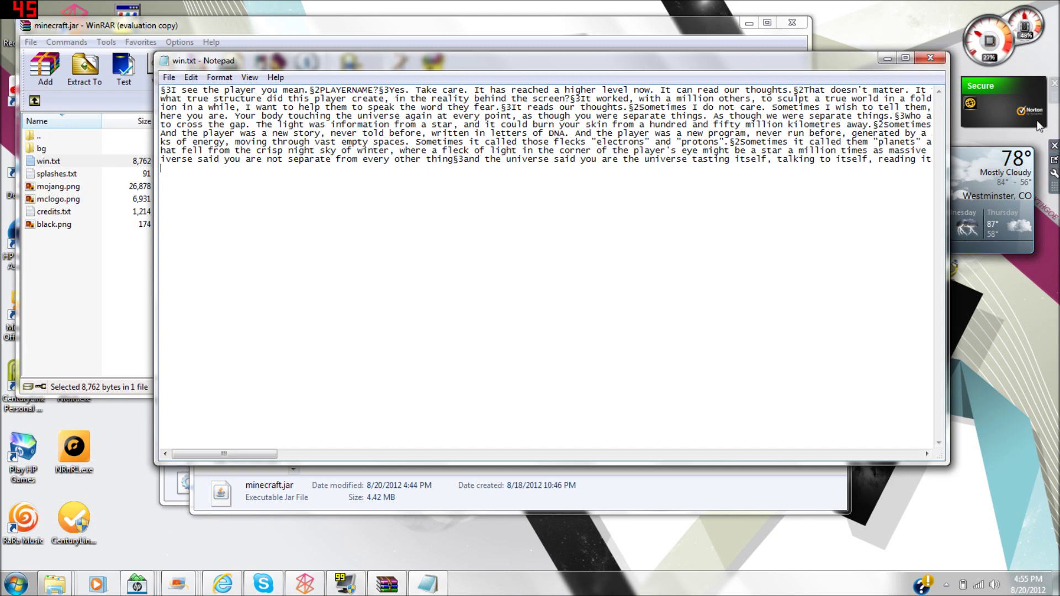
pyautogui.click(928, 61)
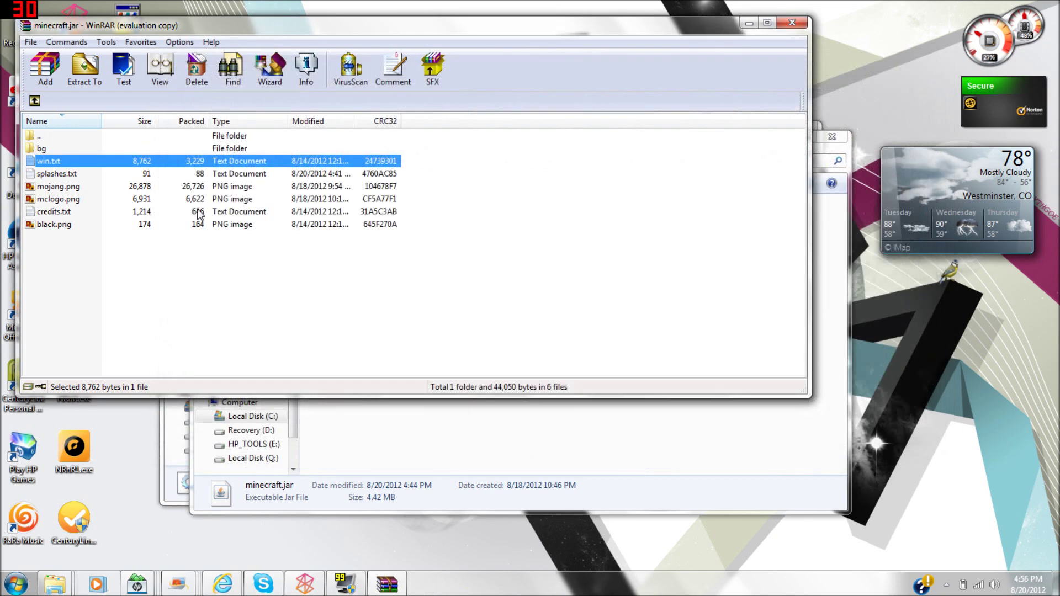
pyautogui.doubleClick(74, 176)
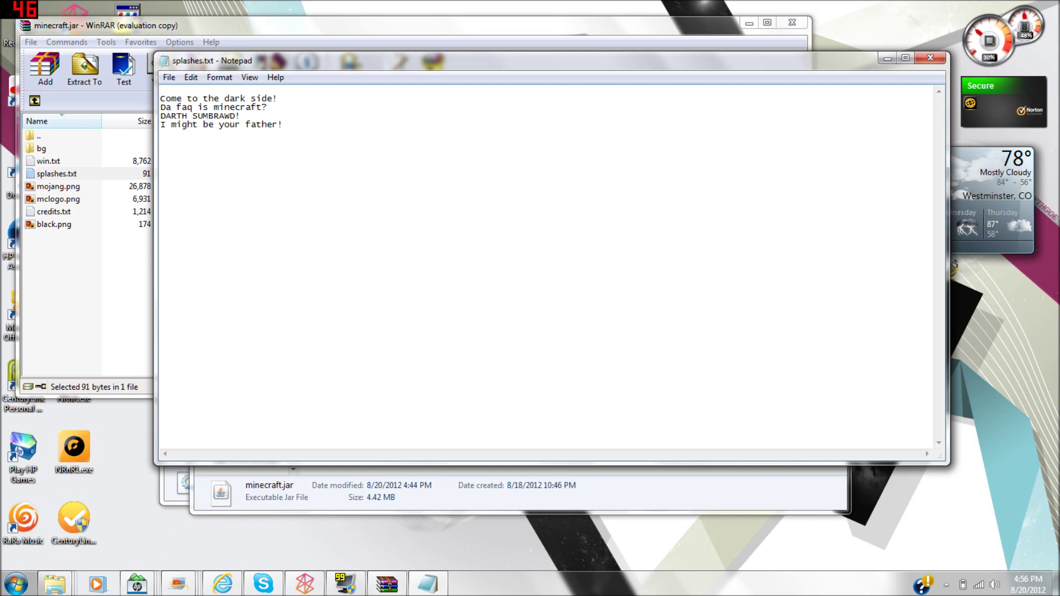
# - Close splashes.txt and preview mojang.png, mclogo.png and black.png in Photo Viewer
pyautogui.click(930, 58)
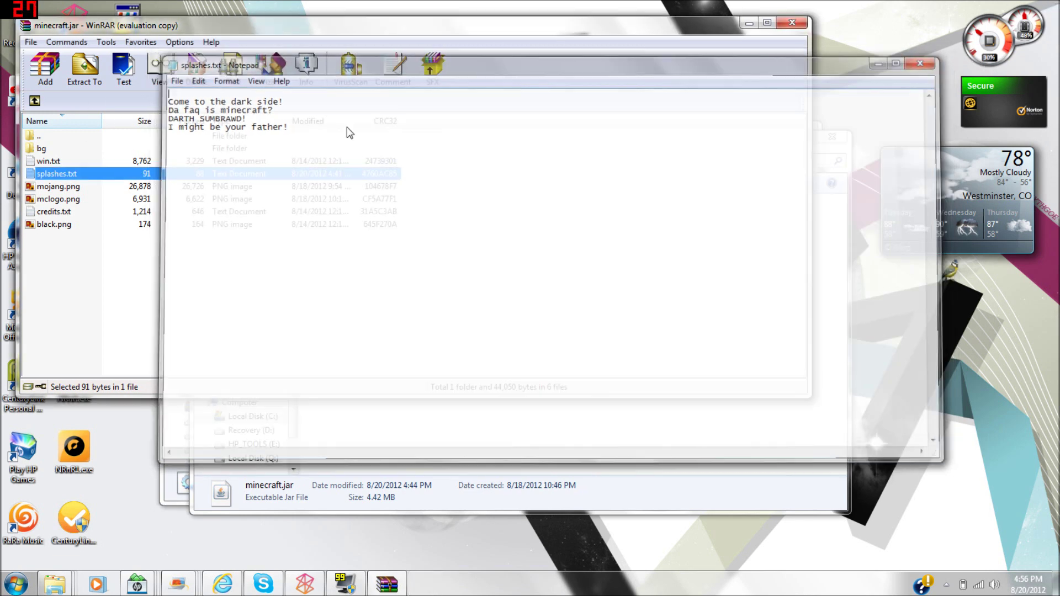
pyautogui.doubleClick(48, 184)
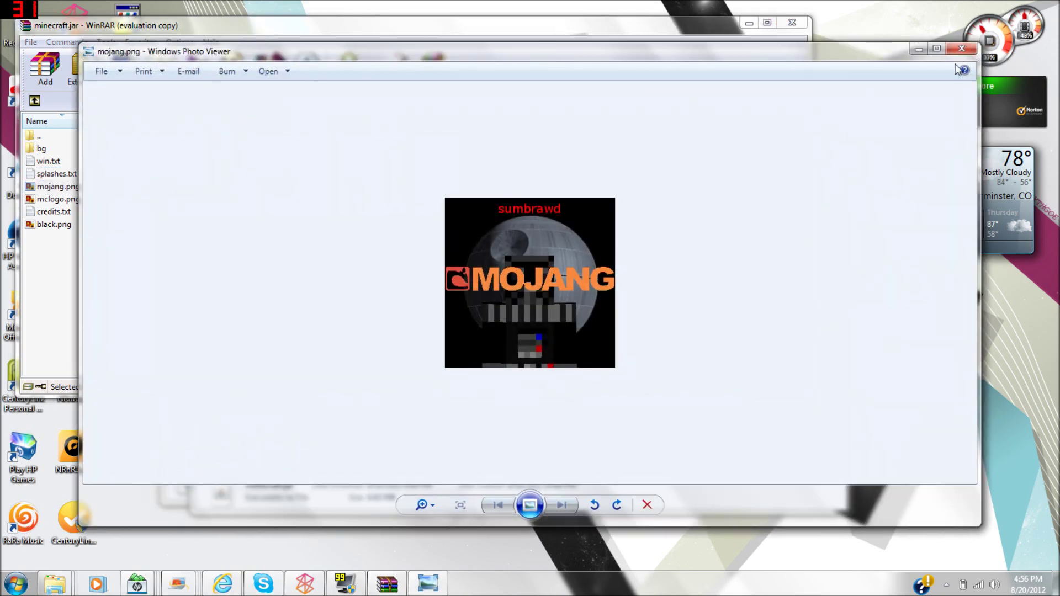
pyautogui.click(962, 48)
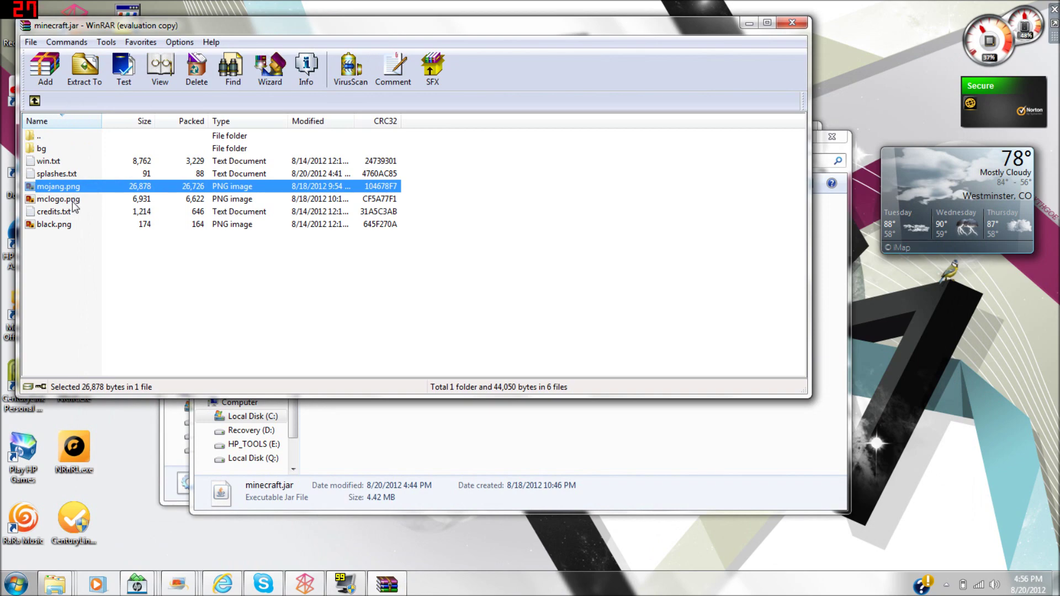
pyautogui.doubleClick(94, 199)
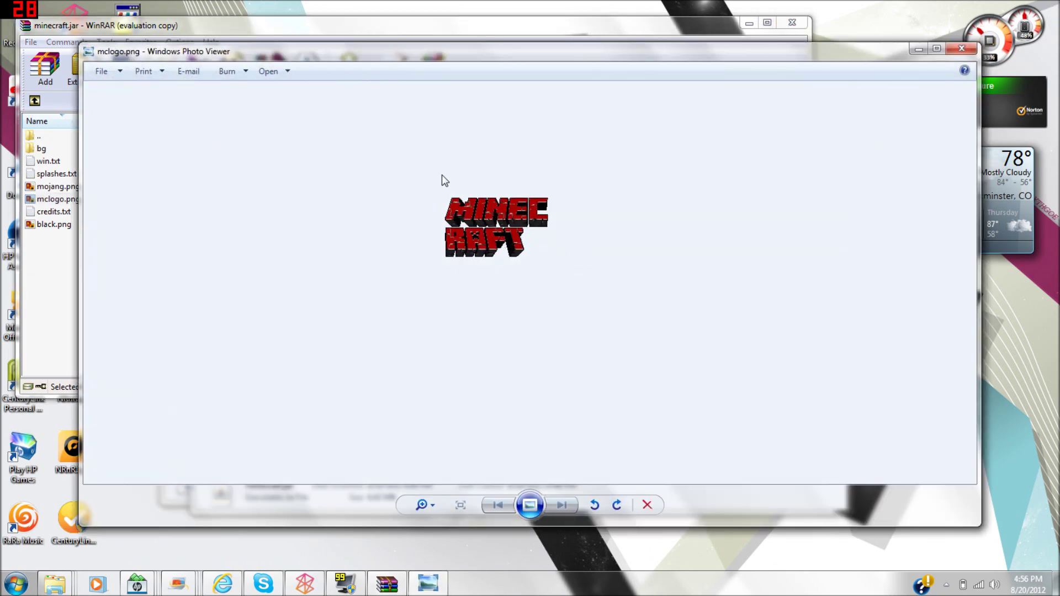
pyautogui.click(960, 46)
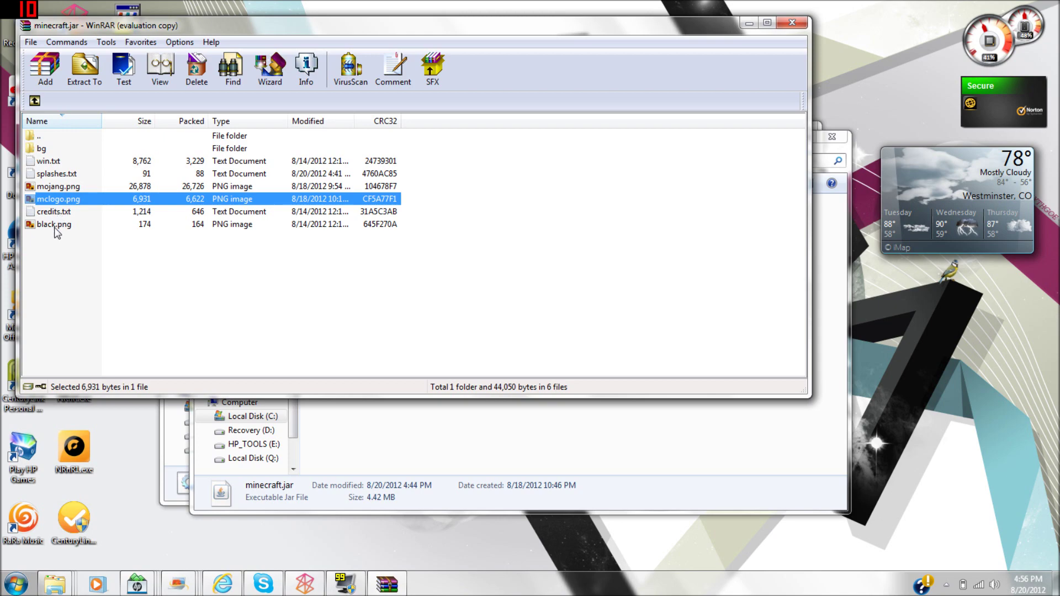
pyautogui.doubleClick(61, 223)
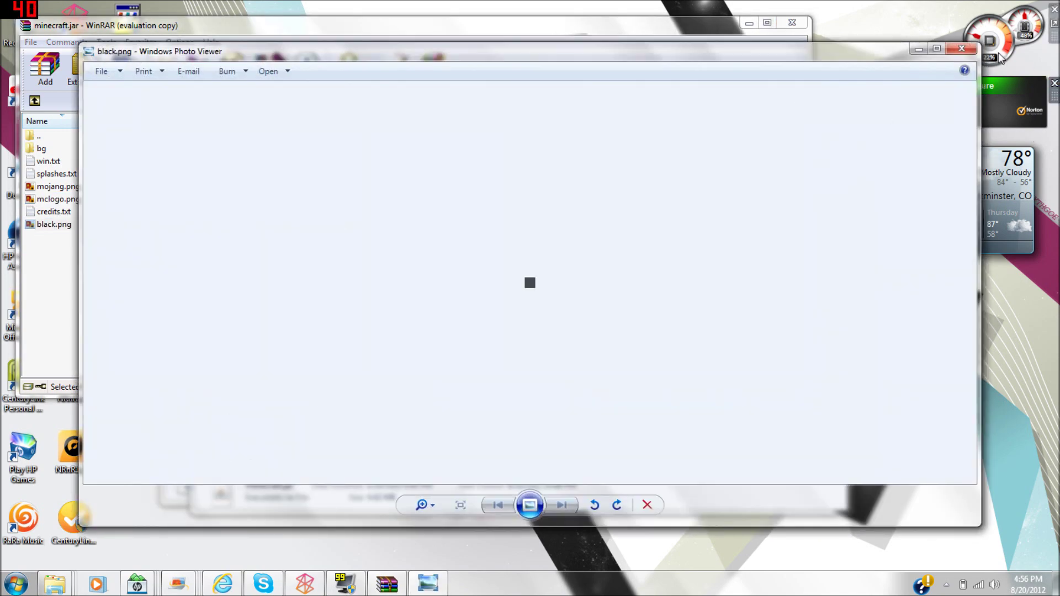
pyautogui.click(962, 48)
# - Return to the top of minecraft.jar and open the gui folder to browse its images
pyautogui.click(35, 99)
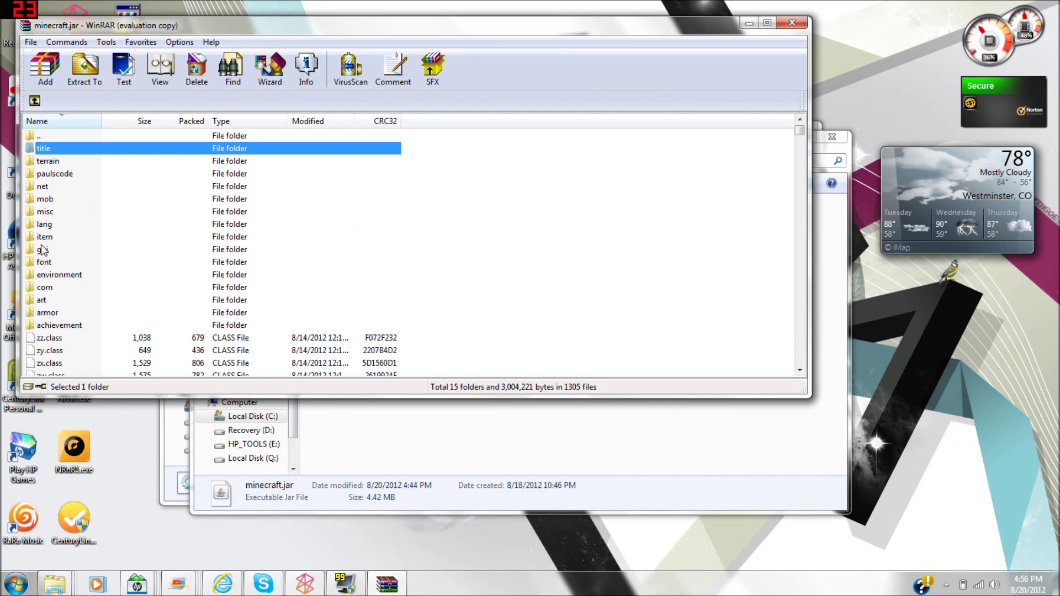
pyautogui.doubleClick(43, 249)
pyautogui.scroll(-1, 113, 232)
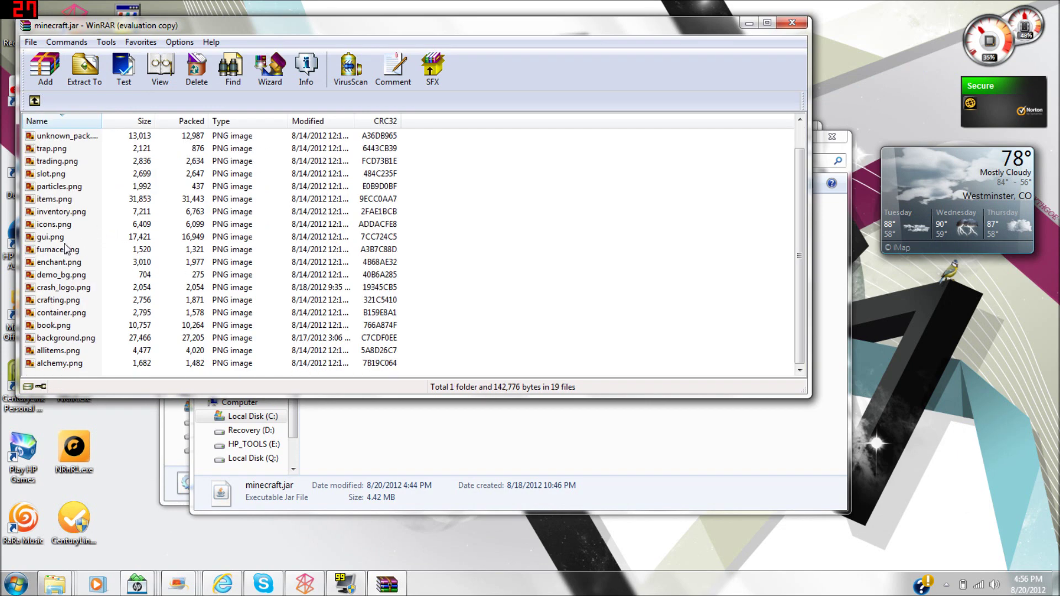
pyautogui.scroll(1, 67, 215)
pyautogui.scroll(-1, 80, 232)
pyautogui.doubleClick(66, 250)
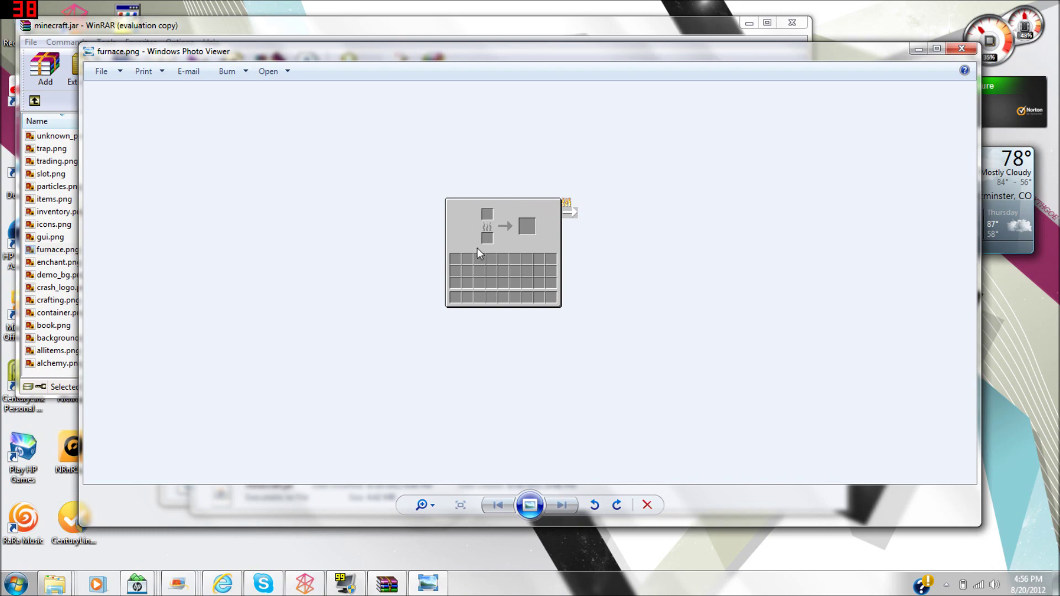
pyautogui.click(960, 48)
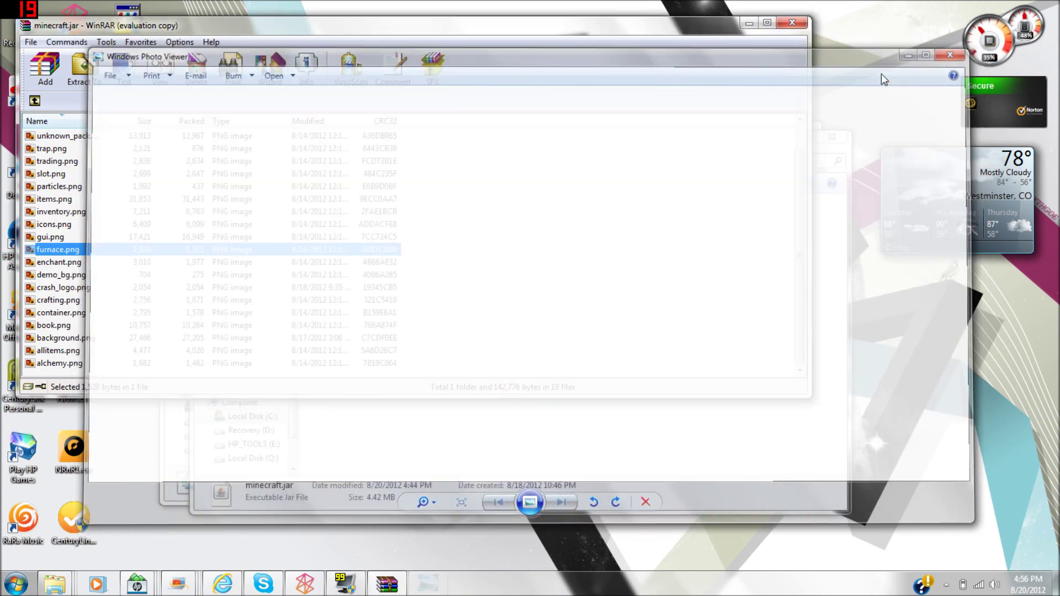
pyautogui.doubleClick(62, 262)
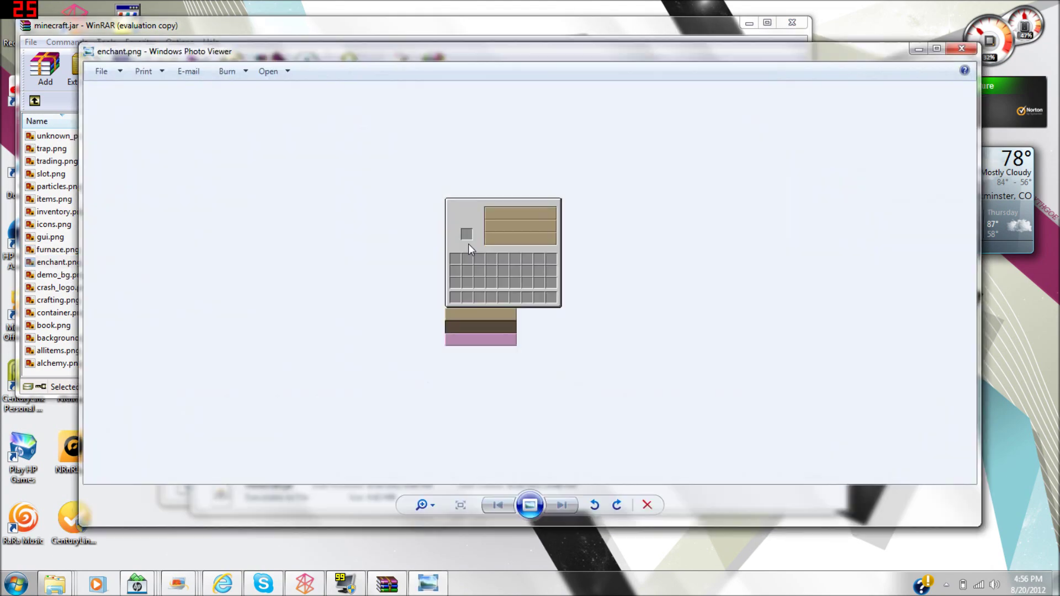
pyautogui.click(962, 48)
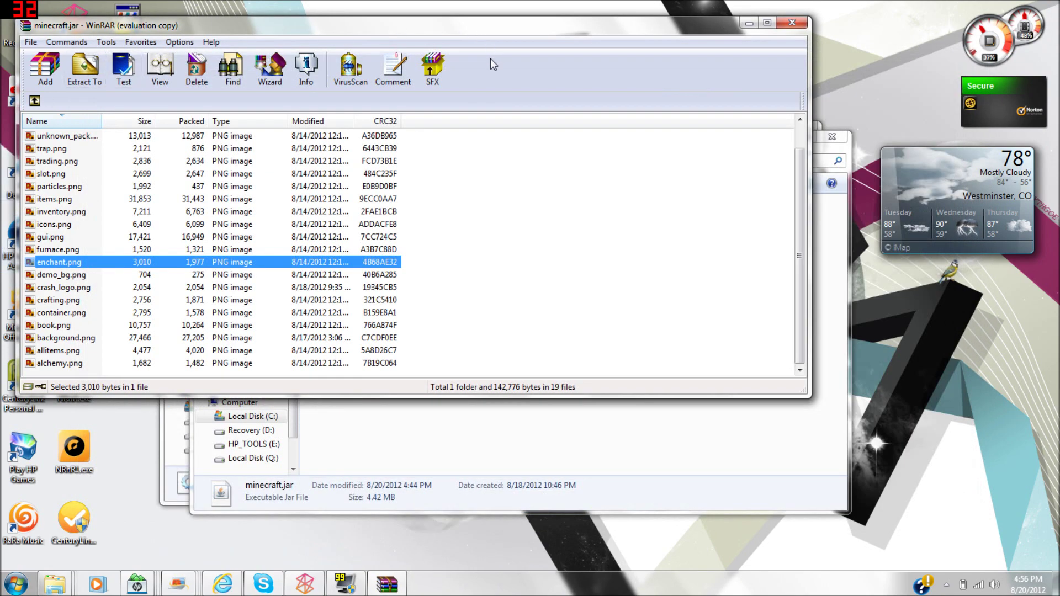
# - Close the WinRAR window showing minecraft.jar
pyautogui.click(793, 22)
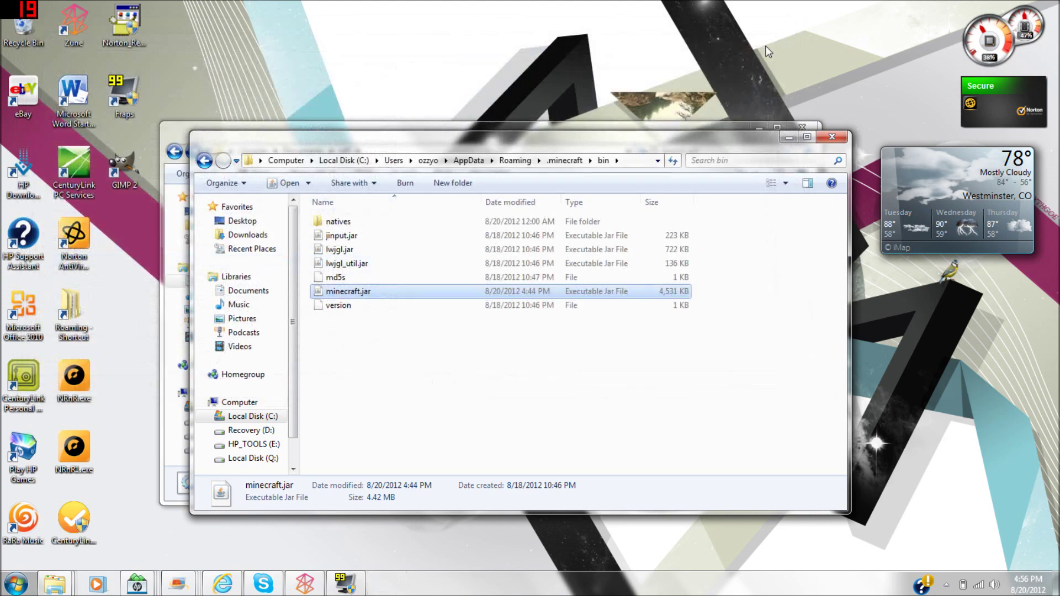